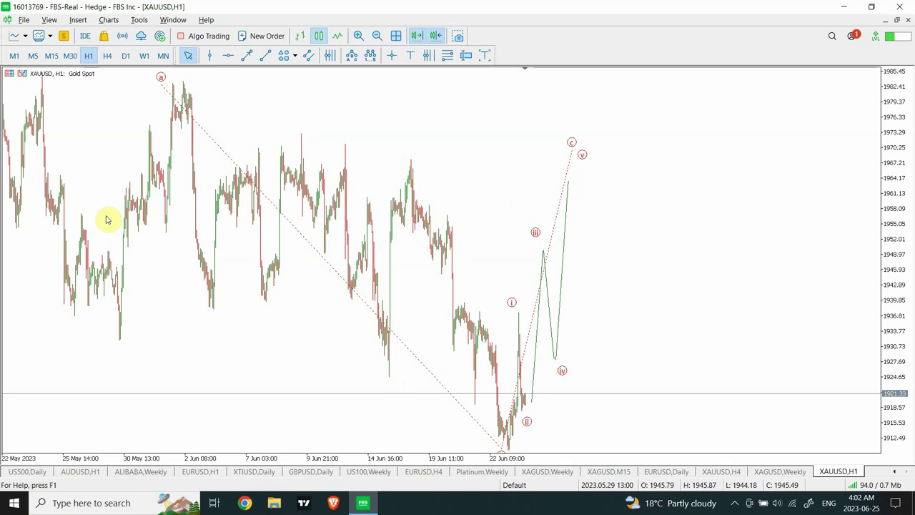
# Switch the XAUUSD chart to the H4 timeframe after reviewing the earlier H1 price history before wave a.
pyautogui.moveTo(106, 219); pyautogui.dragTo(576, 240)
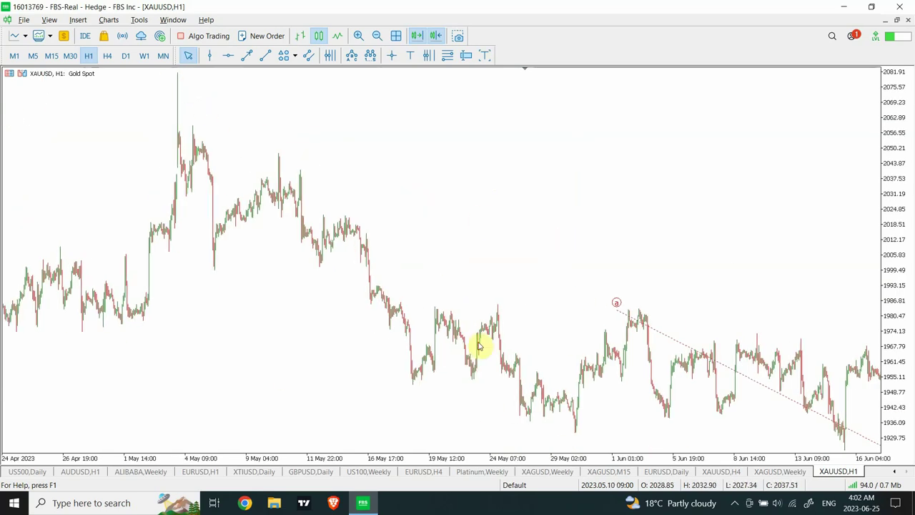
pyautogui.moveTo(708, 421); pyautogui.dragTo(572, 401)
pyautogui.scroll(-1, 572, 402)
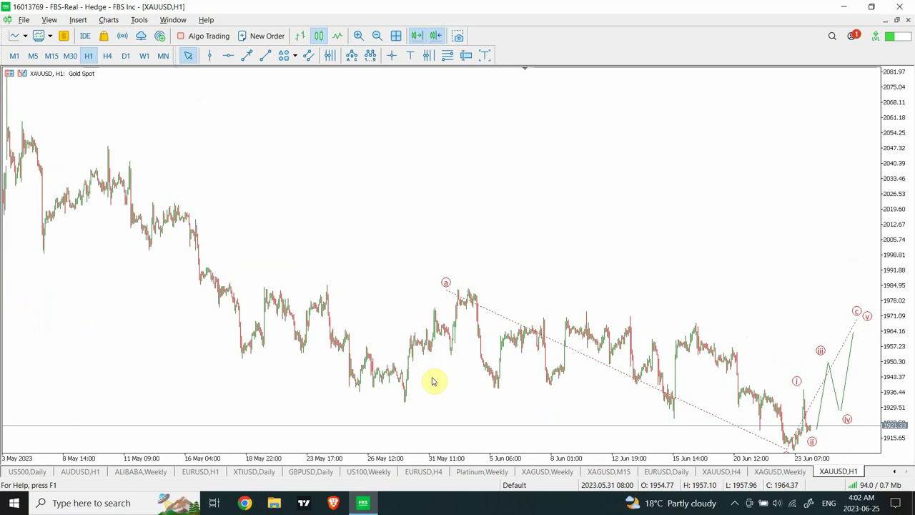
pyautogui.click(107, 55)
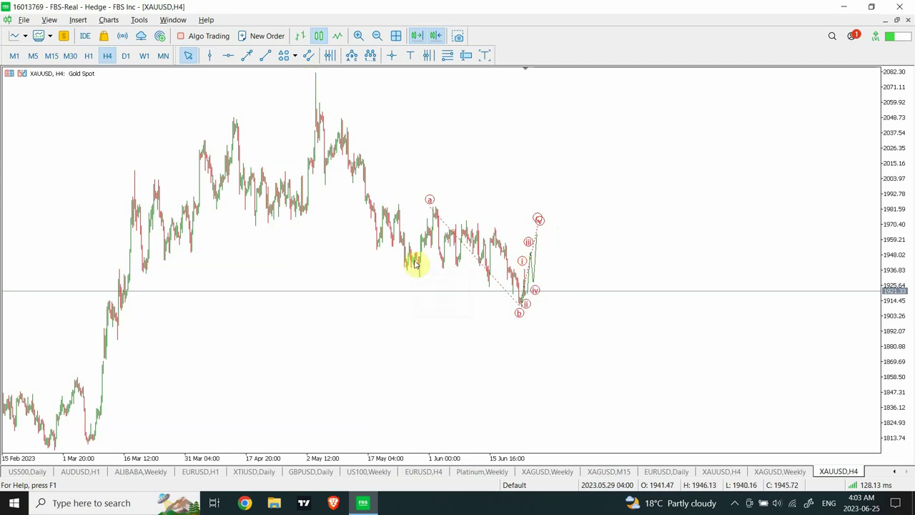
# Label the decline after the early May peak with a five-point Elliott motive wave, i through v, ending before wave a.
pyautogui.moveTo(412, 263)
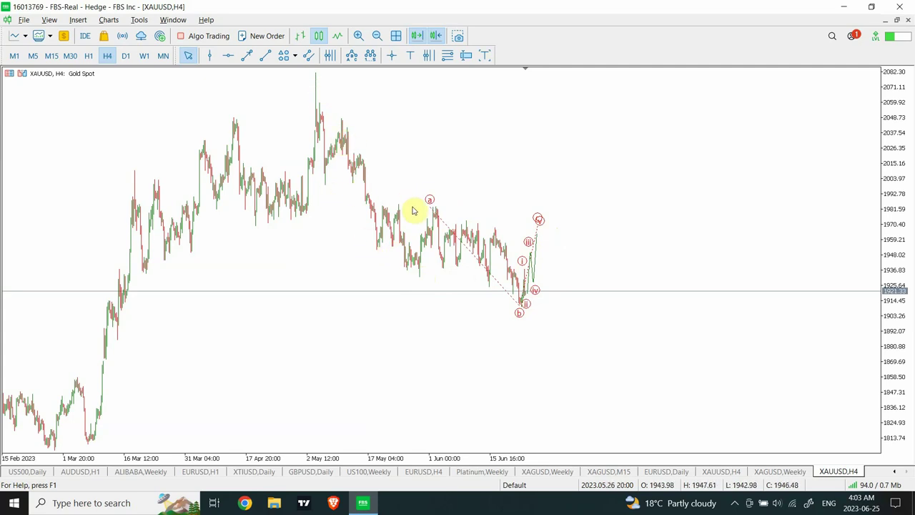
pyautogui.click(368, 57)
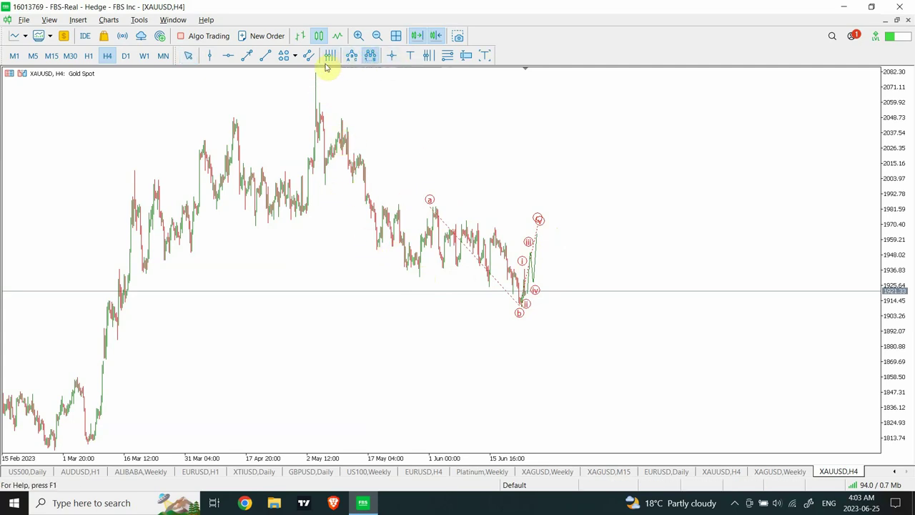
pyautogui.click(321, 191)
pyautogui.click(336, 110)
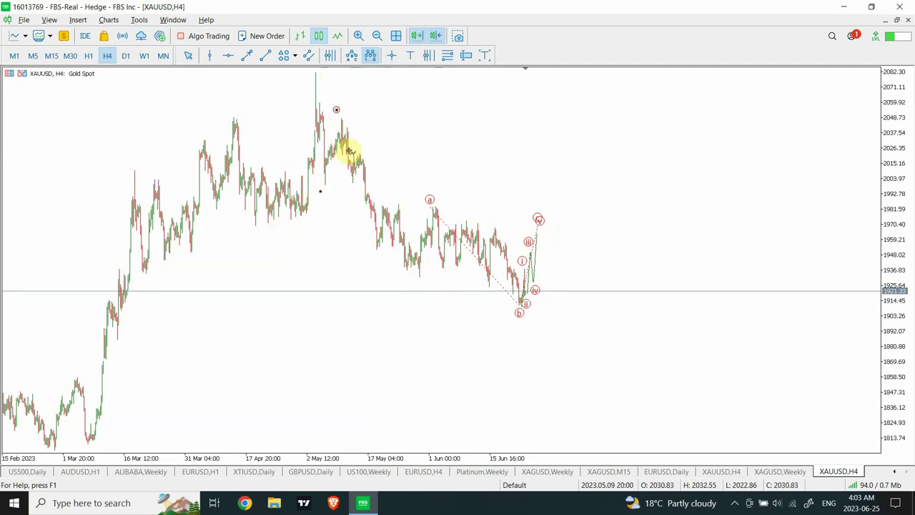
pyautogui.click(369, 259)
pyautogui.click(398, 195)
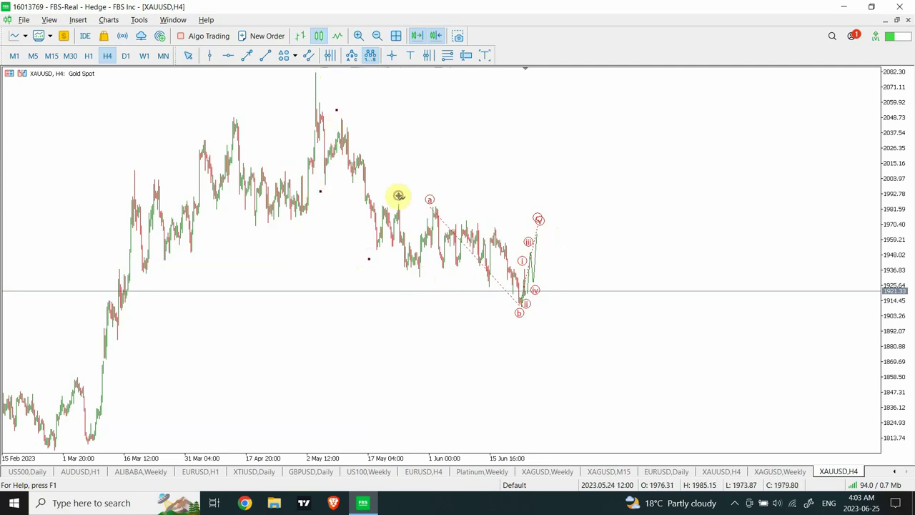
pyautogui.click(409, 285)
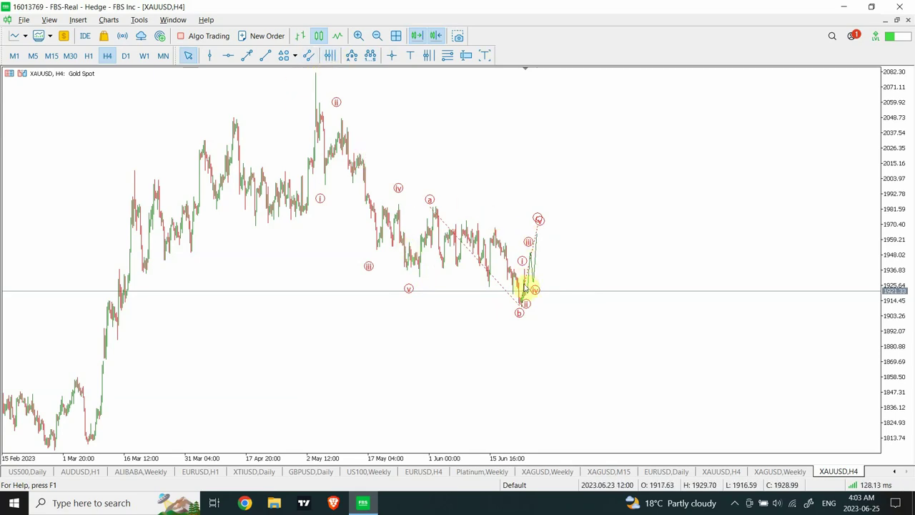
# Draw a trendline projecting the fall from the wave c end at about 1964 down to about 1814.
pyautogui.click(264, 59)
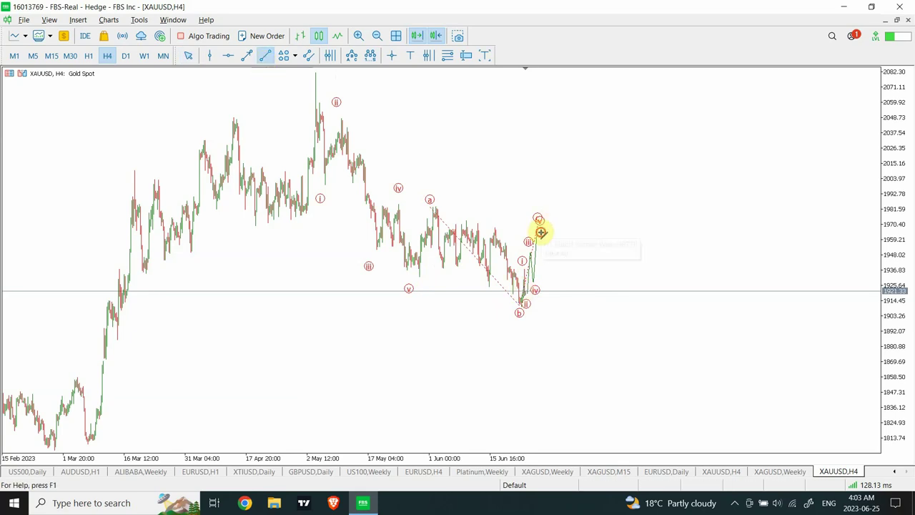
pyautogui.moveTo(541, 232); pyautogui.dragTo(590, 437)
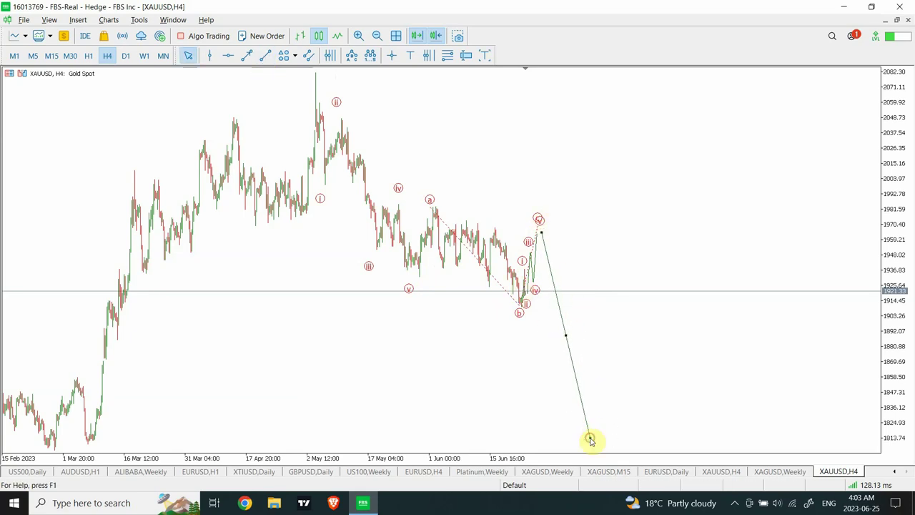
pyautogui.click(557, 333)
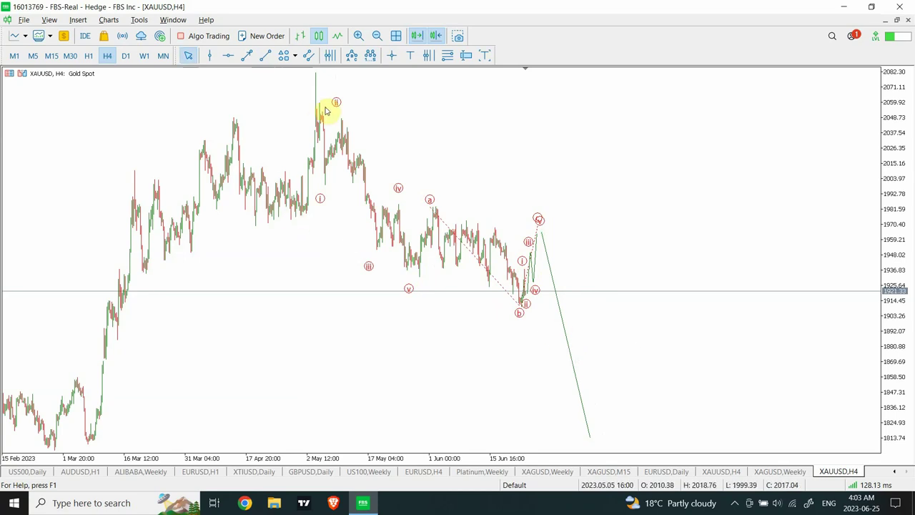
# On the Daily chart, extend the lower end of the projected decline line to about 1630, near the late 2022 lows.
pyautogui.click(125, 57)
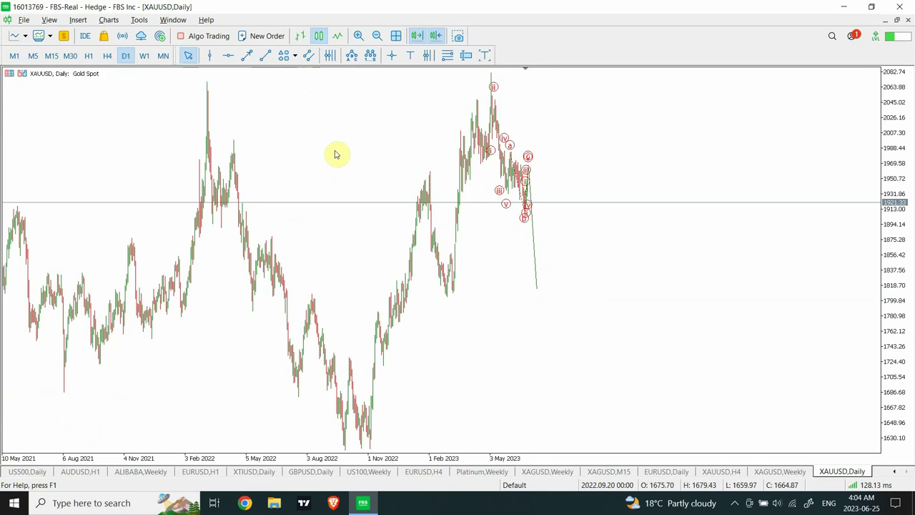
pyautogui.moveTo(162, 169); pyautogui.dragTo(458, 210)
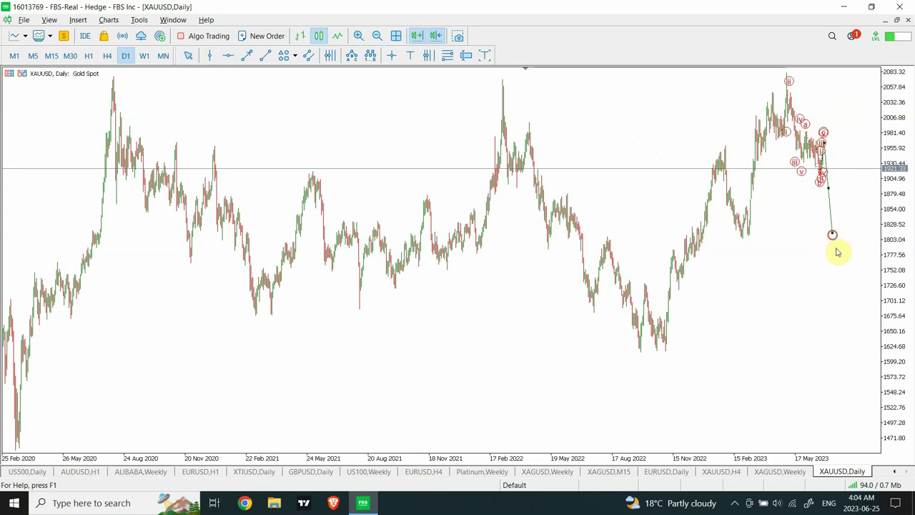
pyautogui.moveTo(831, 231); pyautogui.dragTo(849, 337)
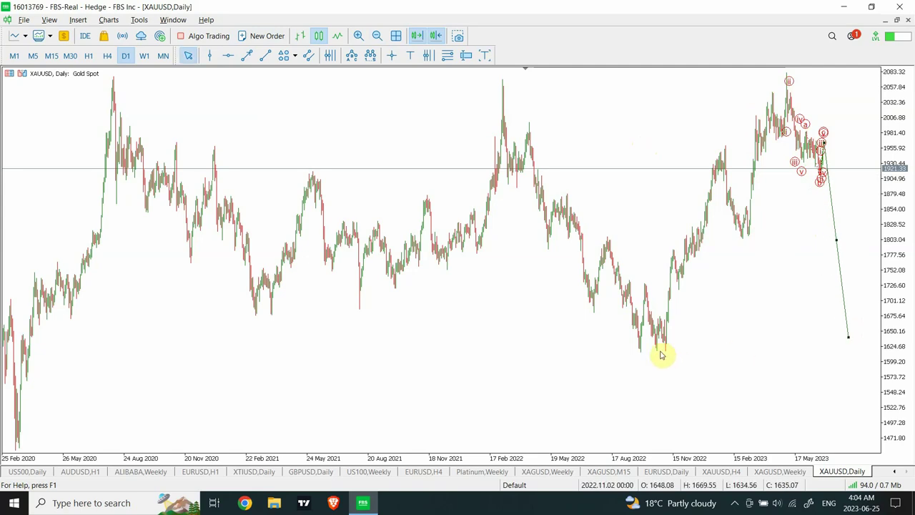
pyautogui.moveTo(466, 338); pyautogui.dragTo(310, 321)
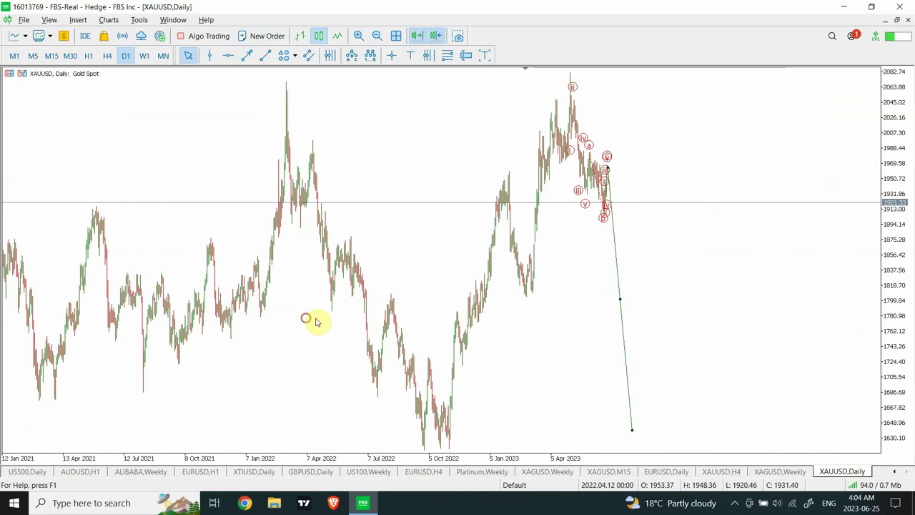
pyautogui.moveTo(901, 281); pyautogui.dragTo(894, 343)
pyautogui.moveTo(632, 399)
pyautogui.mouseDown()
pyautogui.moveTo(645, 417)
pyautogui.moveTo(643, 406)
pyautogui.mouseUp()
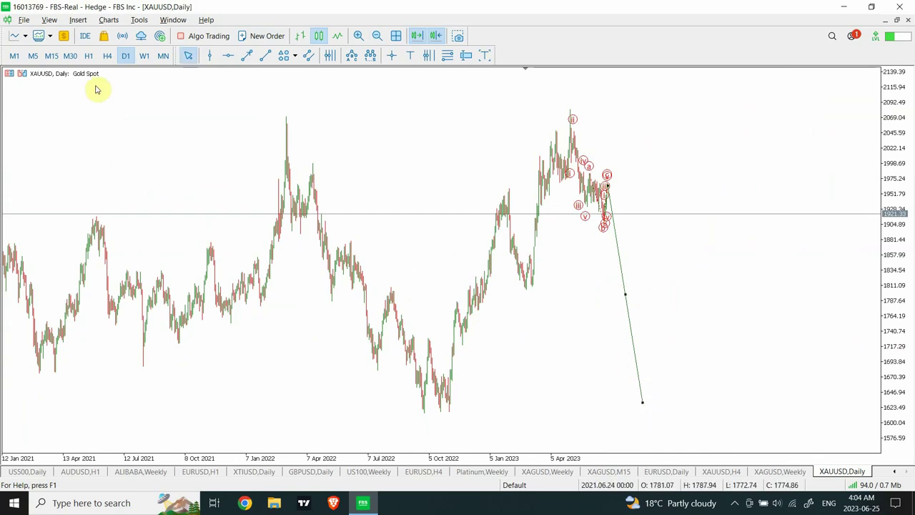
# On the H1 chart, place a horizontal line at 1968.17 on the mid-June swing high.
pyautogui.click(52, 57)
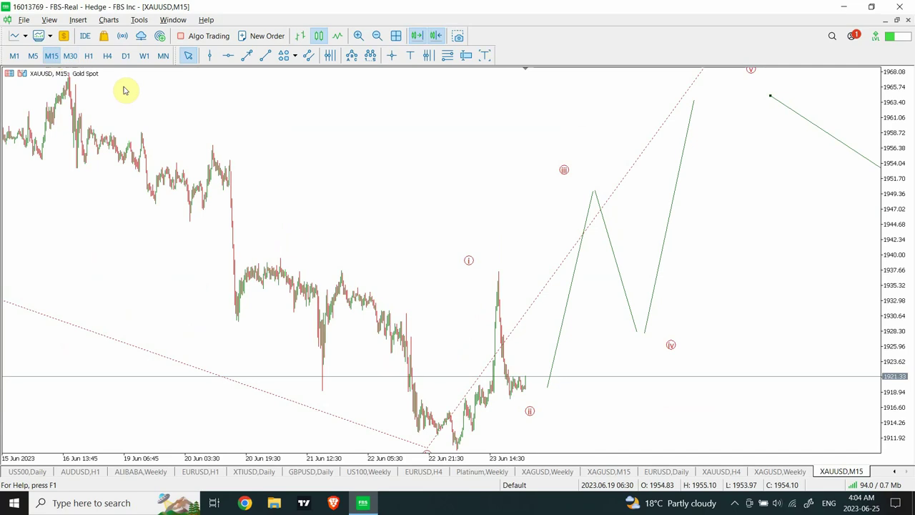
pyautogui.click(89, 56)
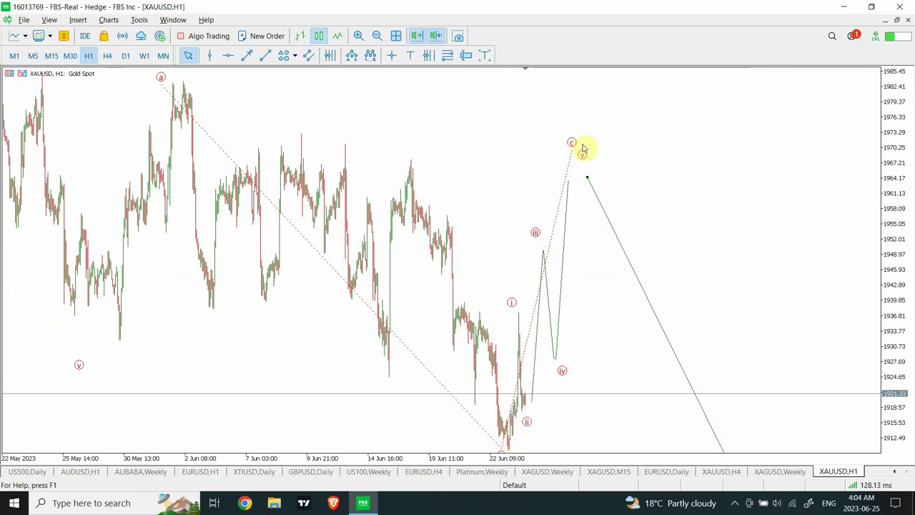
pyautogui.click(230, 56)
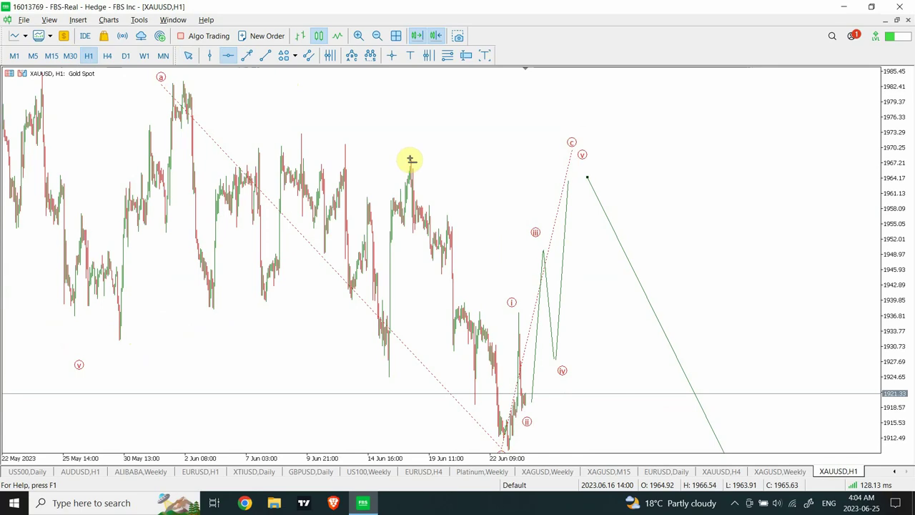
pyautogui.click(411, 158)
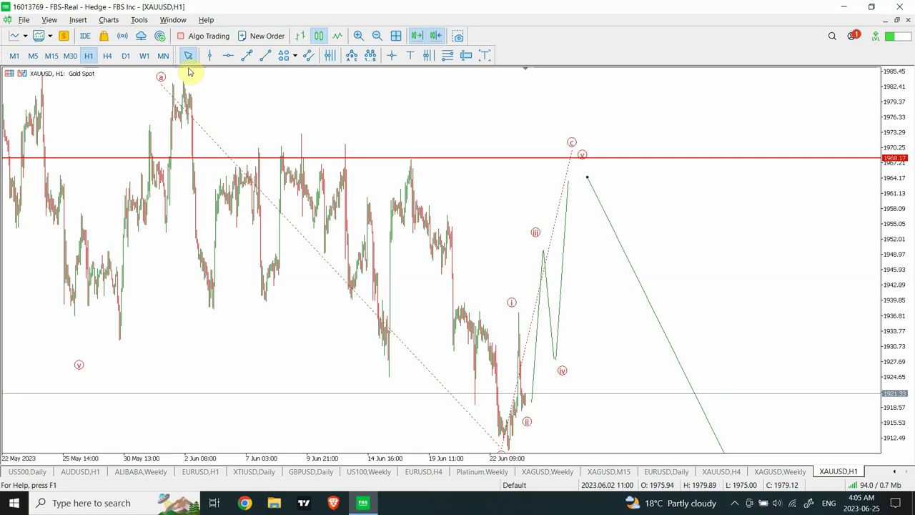
pyautogui.moveTo(183, 87)
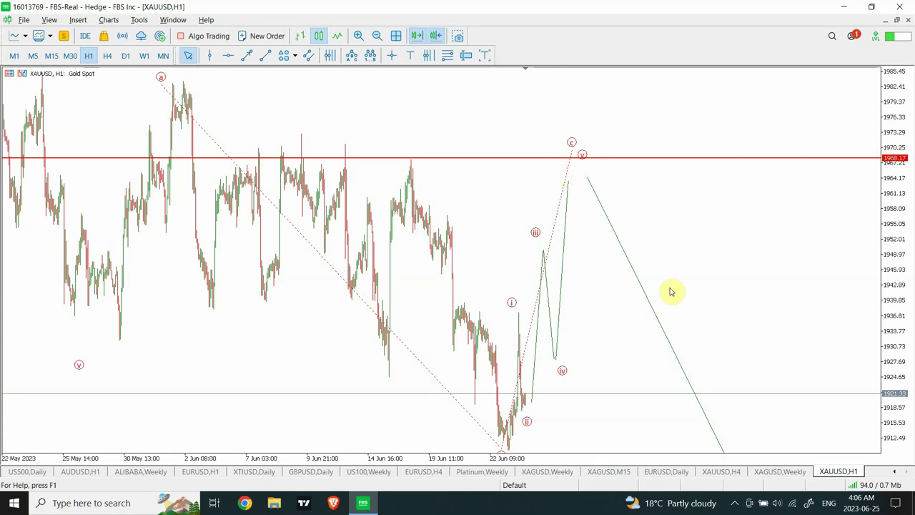
# On the H4 chart, draw an equidistant channel from the wave ii high along the decline, its lower line near wave iii, ending at about 1913.
pyautogui.click(106, 55)
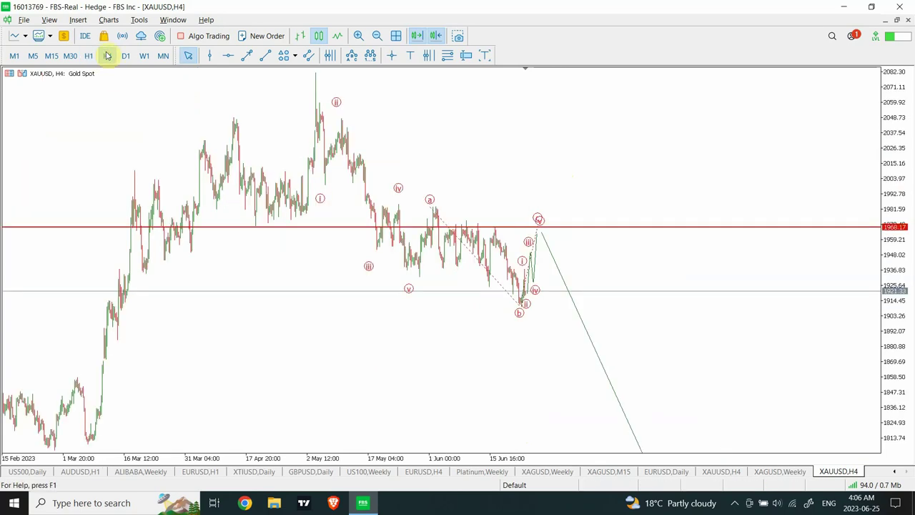
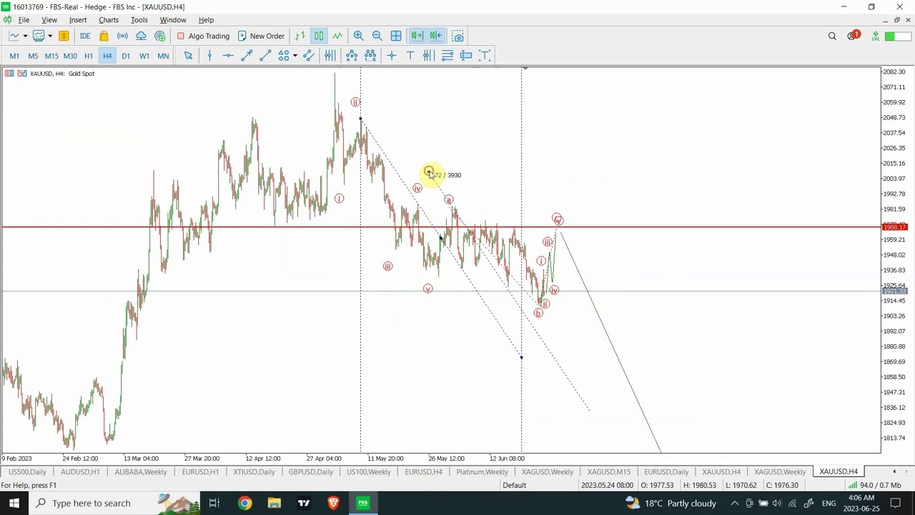
pyautogui.click(428, 173)
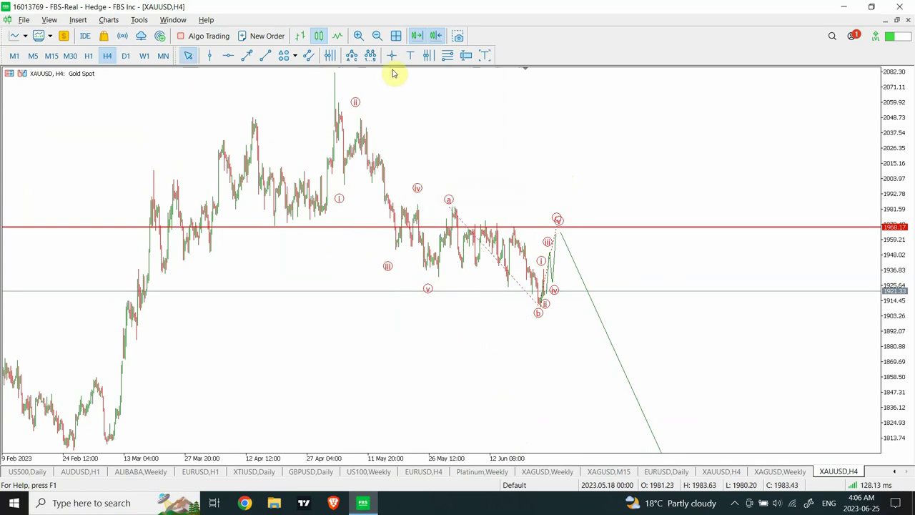
pyautogui.click(308, 56)
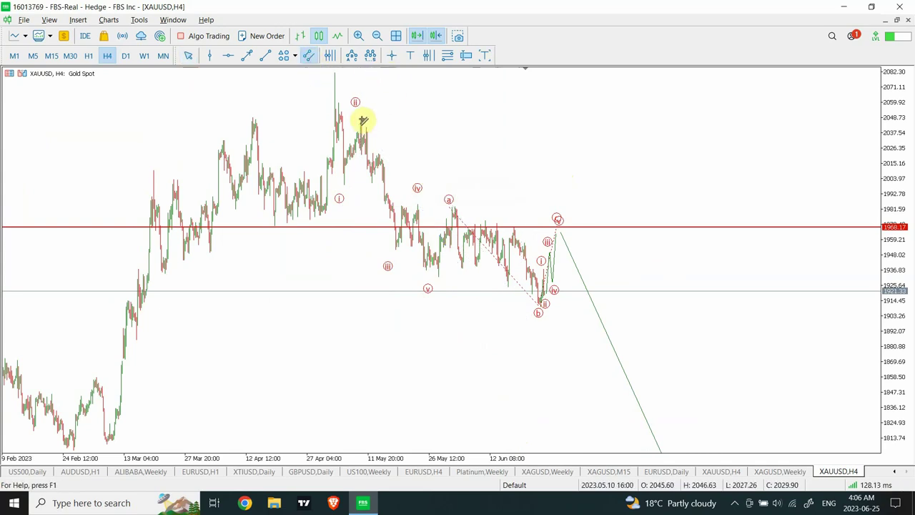
pyautogui.moveTo(362, 119); pyautogui.dragTo(453, 263)
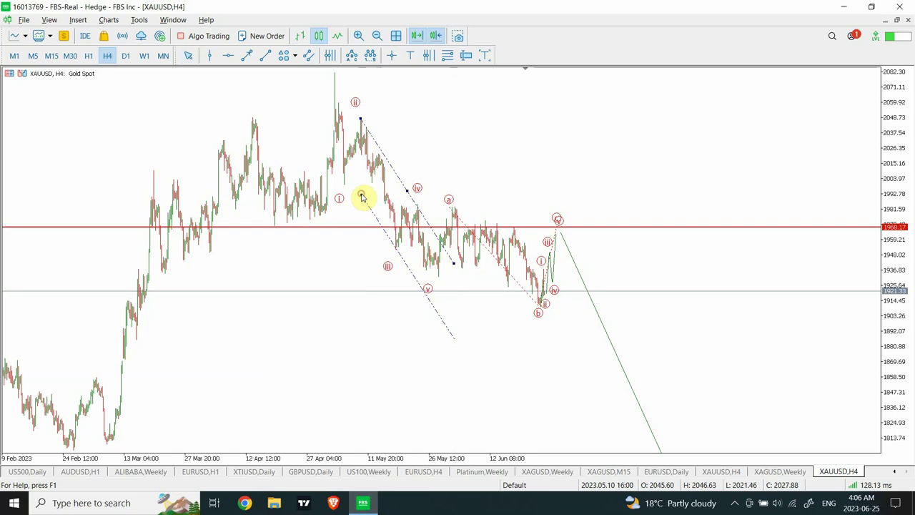
pyautogui.moveTo(362, 199)
pyautogui.mouseDown()
pyautogui.moveTo(344, 187)
pyautogui.moveTo(361, 198)
pyautogui.mouseUp()
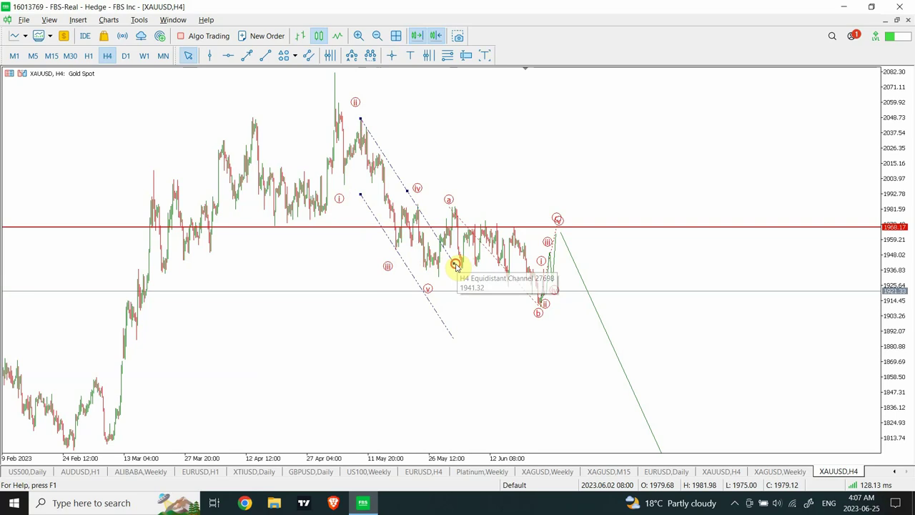
pyautogui.moveTo(455, 265); pyautogui.dragTo(486, 302)
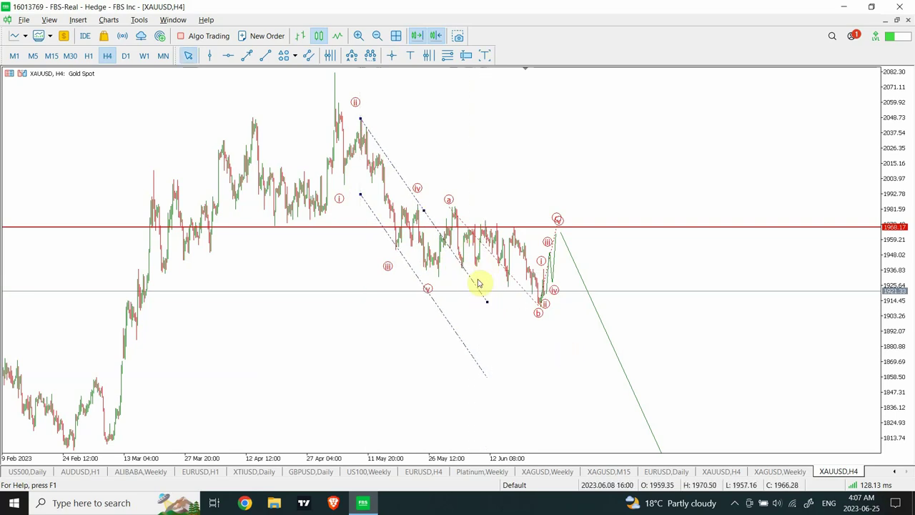
pyautogui.click(475, 286)
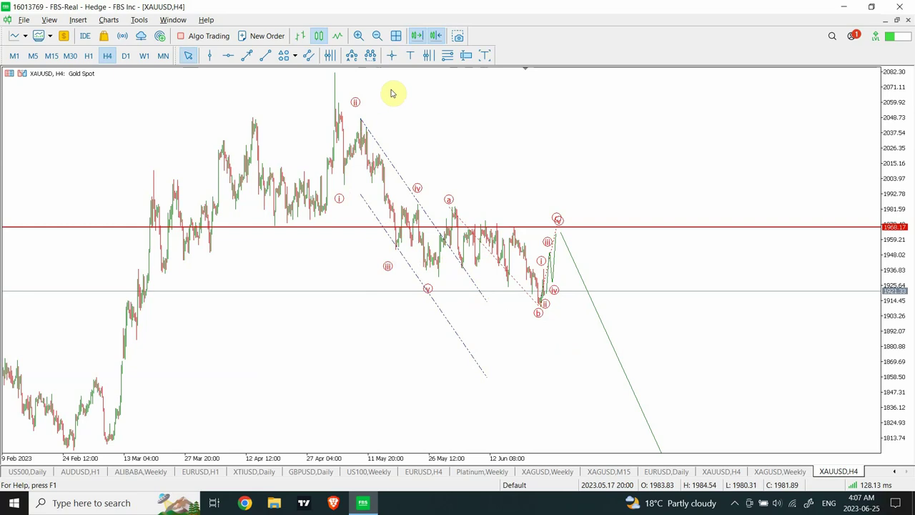
# Try a Fibonacci retracement from the early May peak to the wave b and wave v lows, and delete it.
pyautogui.click(448, 57)
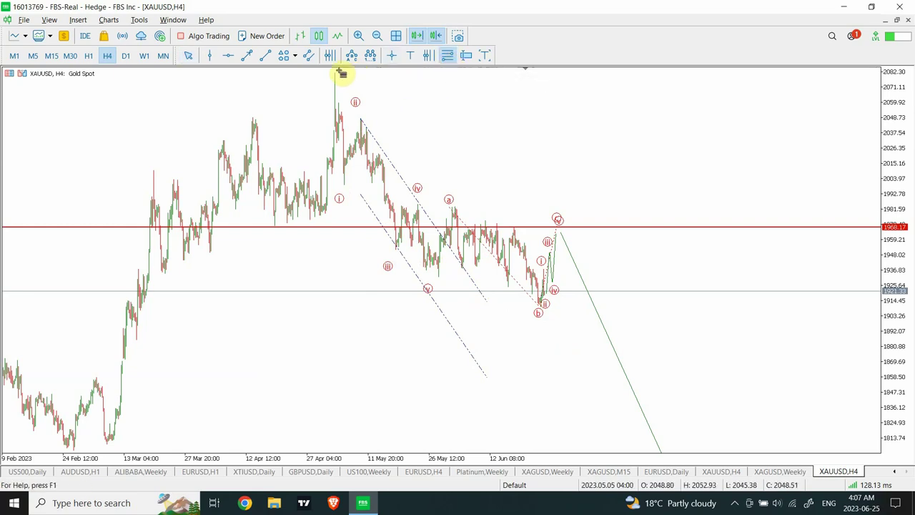
pyautogui.moveTo(334, 73); pyautogui.dragTo(660, 274)
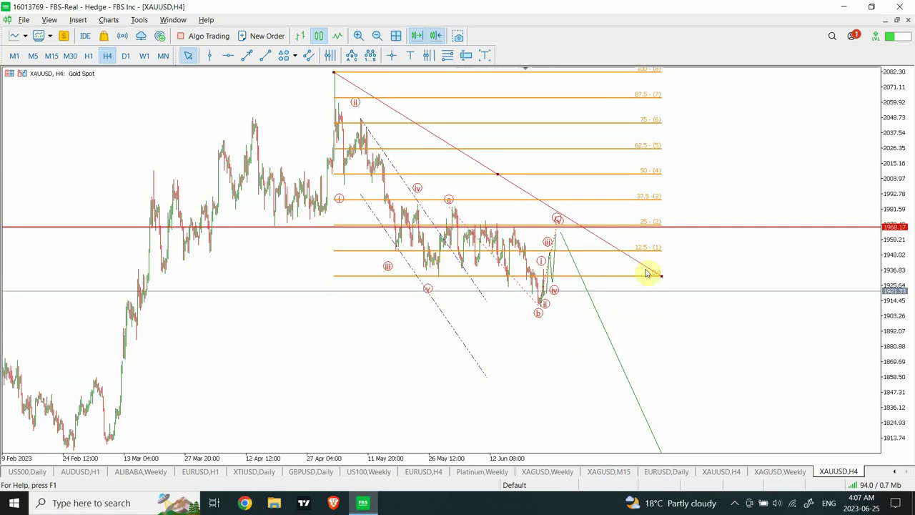
pyautogui.moveTo(662, 275); pyautogui.dragTo(662, 309)
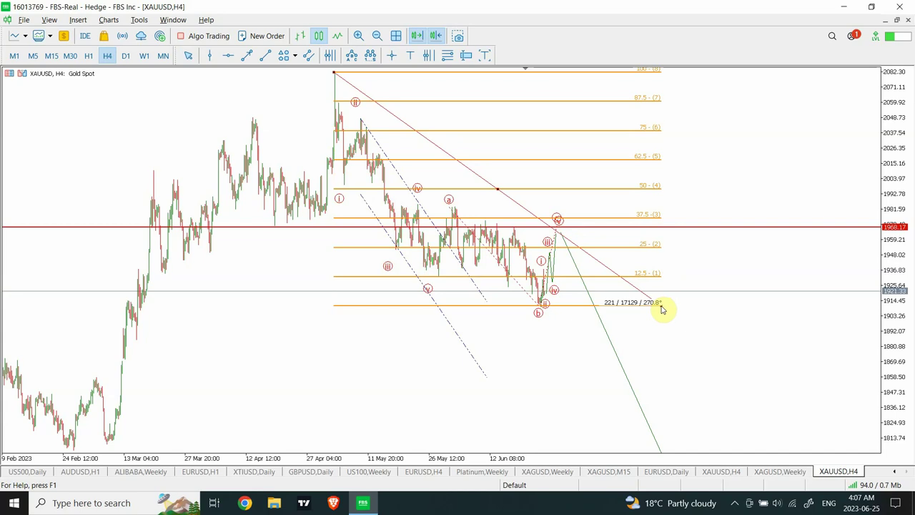
pyautogui.moveTo(662, 309); pyautogui.dragTo(659, 306)
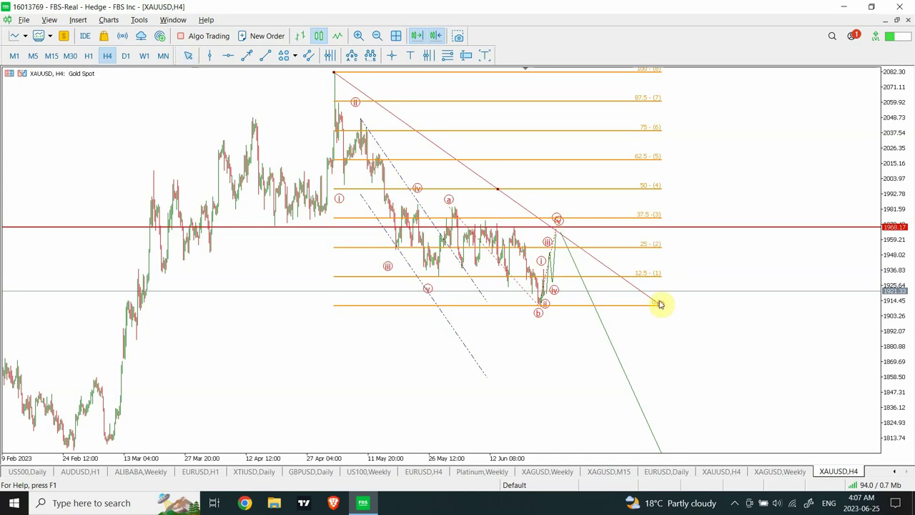
pyautogui.moveTo(660, 304); pyautogui.dragTo(660, 279)
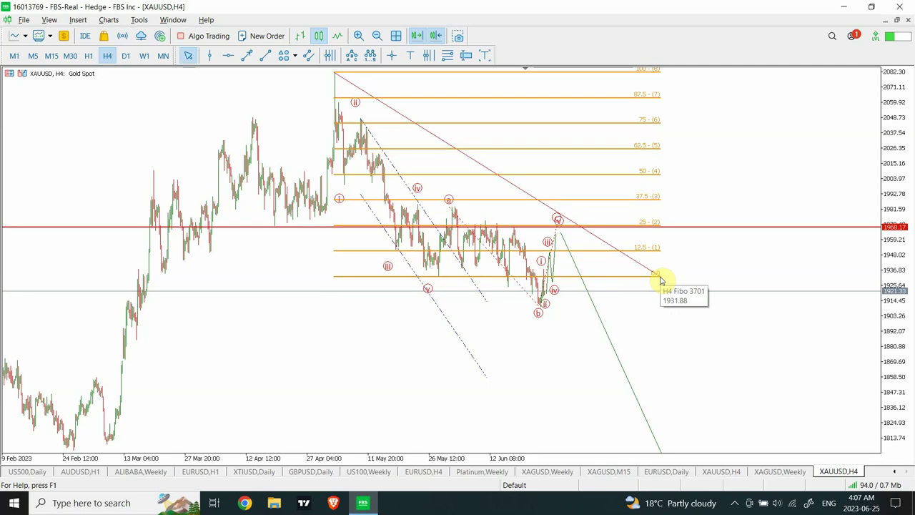
pyautogui.doubleClick(659, 279)
pyautogui.press('Delete')
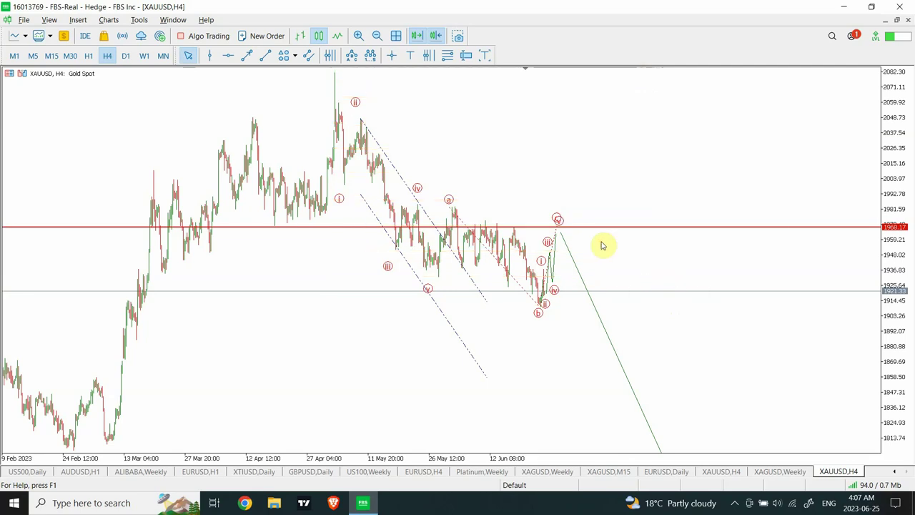
# Check gold on the Daily timeframe, and bring up the silver (XAGUSD) chart on H1 showing mid-April to late June 2023.
pyautogui.click(126, 56)
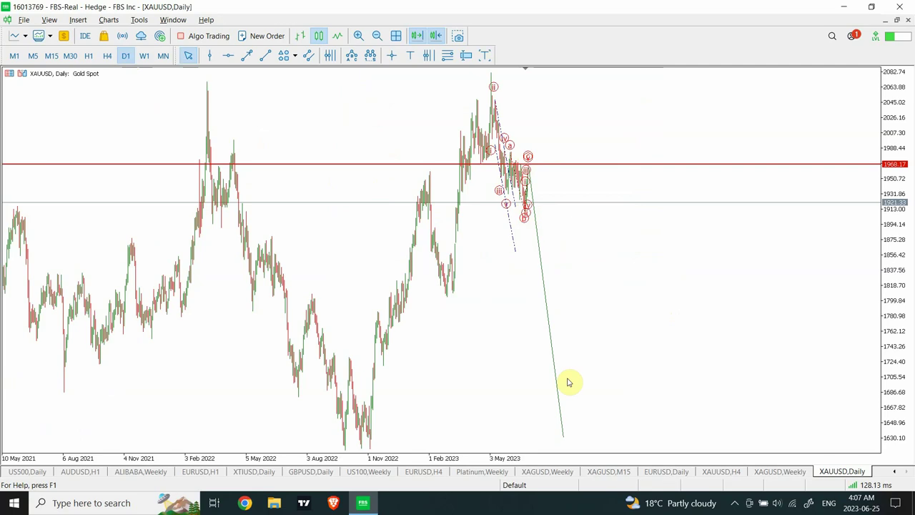
pyautogui.click(786, 472)
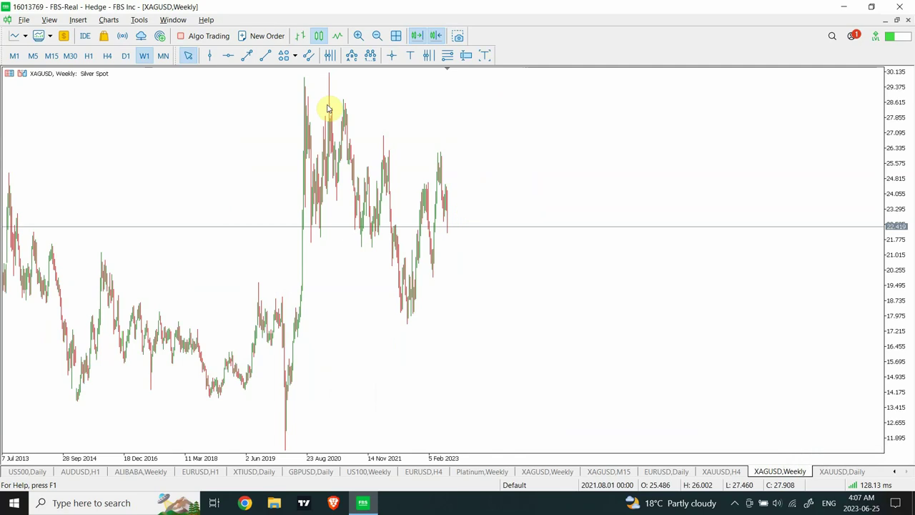
pyautogui.click(359, 36)
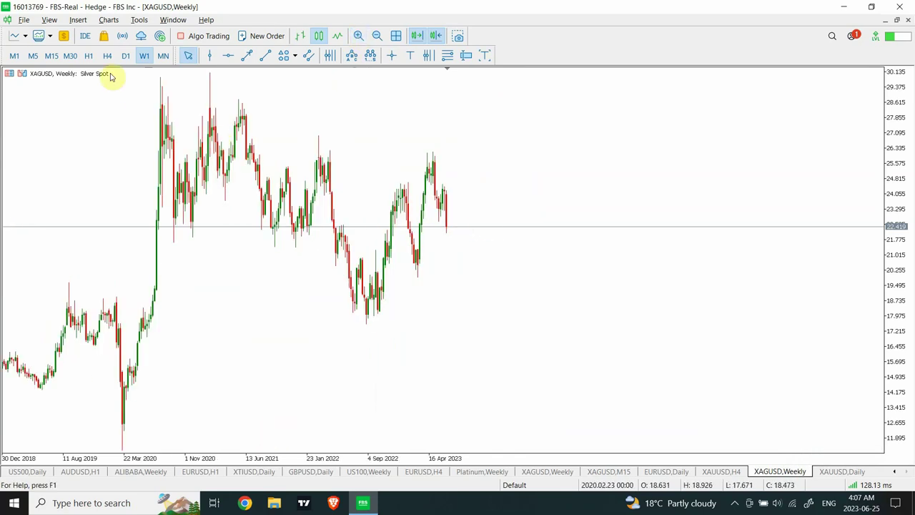
pyautogui.click(88, 57)
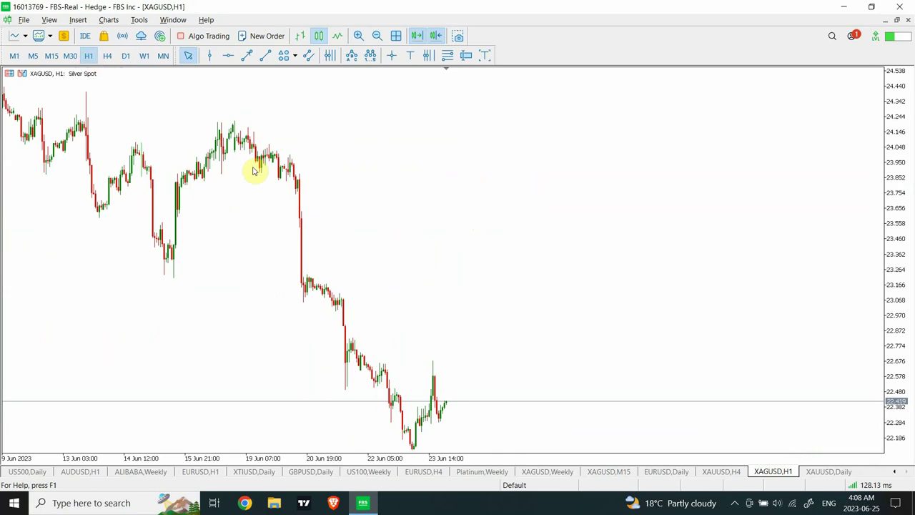
pyautogui.click(378, 36)
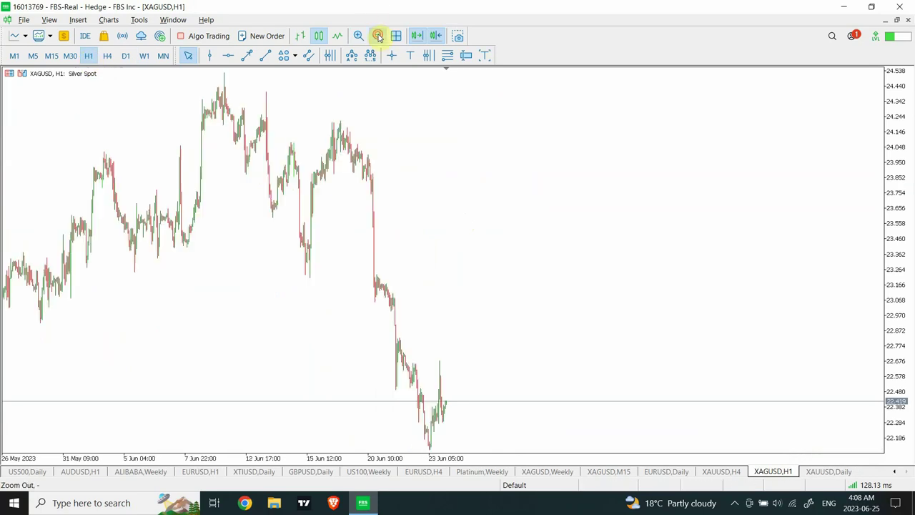
pyautogui.click(378, 37)
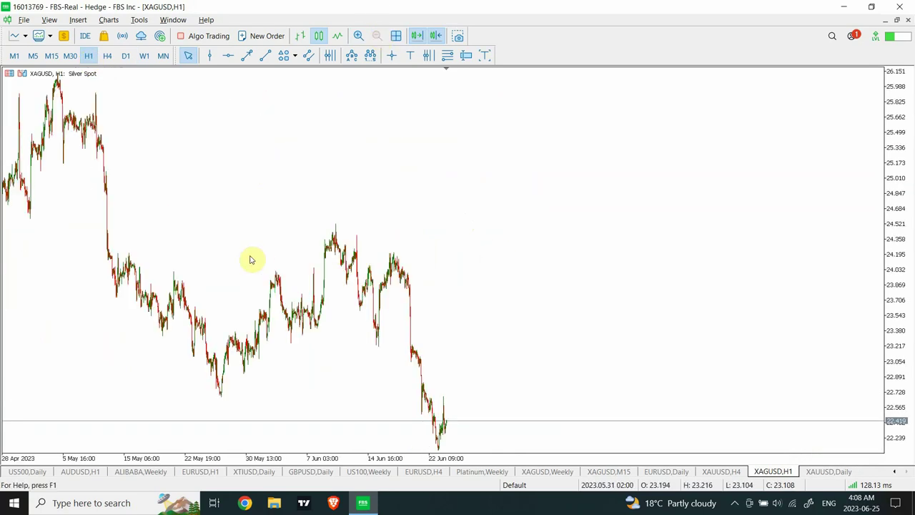
pyautogui.moveTo(249, 259); pyautogui.dragTo(385, 232)
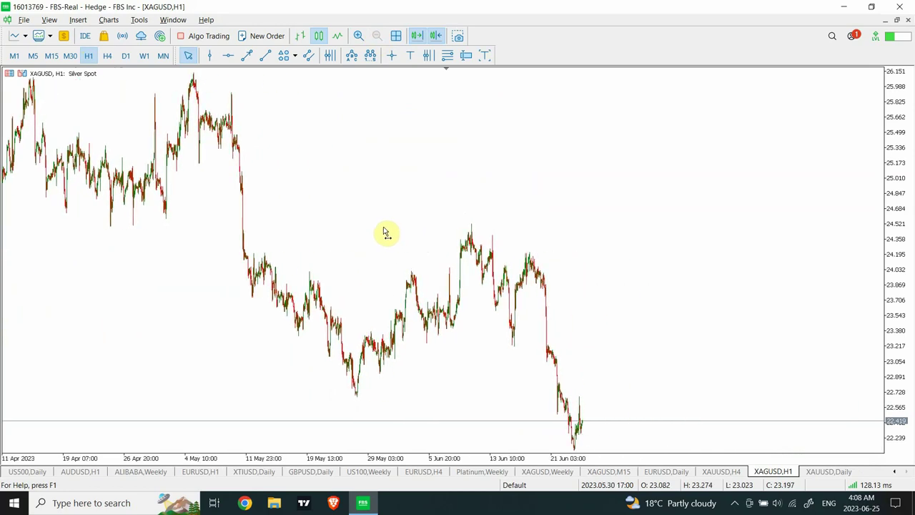
# Try a Fibonacci retracement from the 23 June low up to about 24.4, shorten it to about 23.45, and delete it.
pyautogui.click(447, 55)
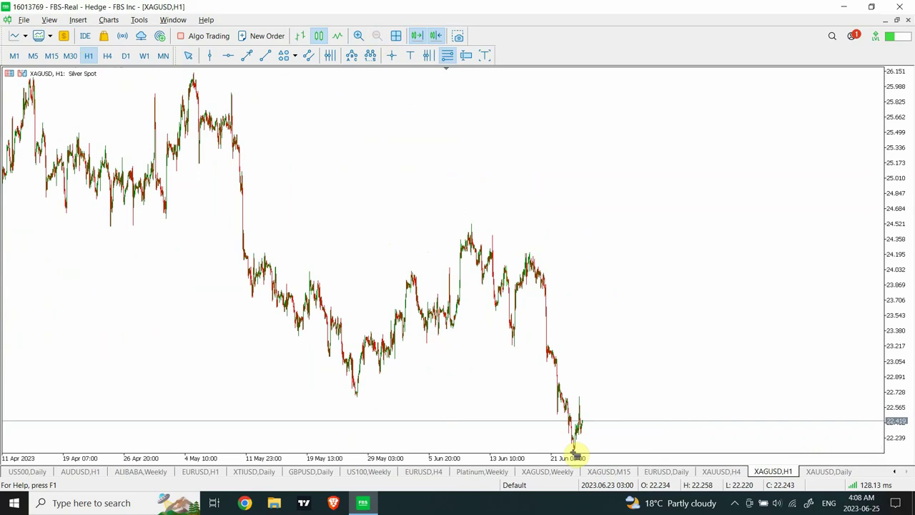
pyautogui.moveTo(573, 449)
pyautogui.mouseDown()
pyautogui.moveTo(666, 362)
pyautogui.moveTo(679, 322)
pyautogui.moveTo(678, 339)
pyautogui.mouseUp()
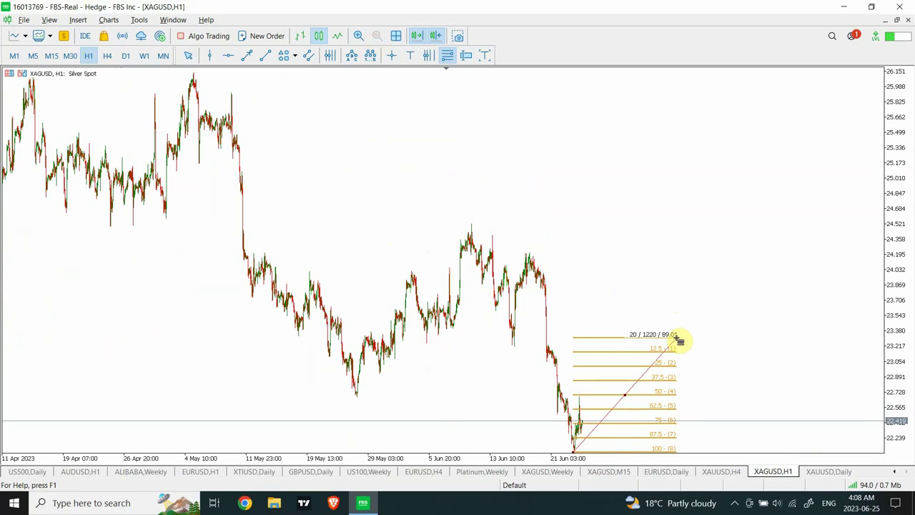
pyautogui.moveTo(678, 339); pyautogui.dragTo(683, 235)
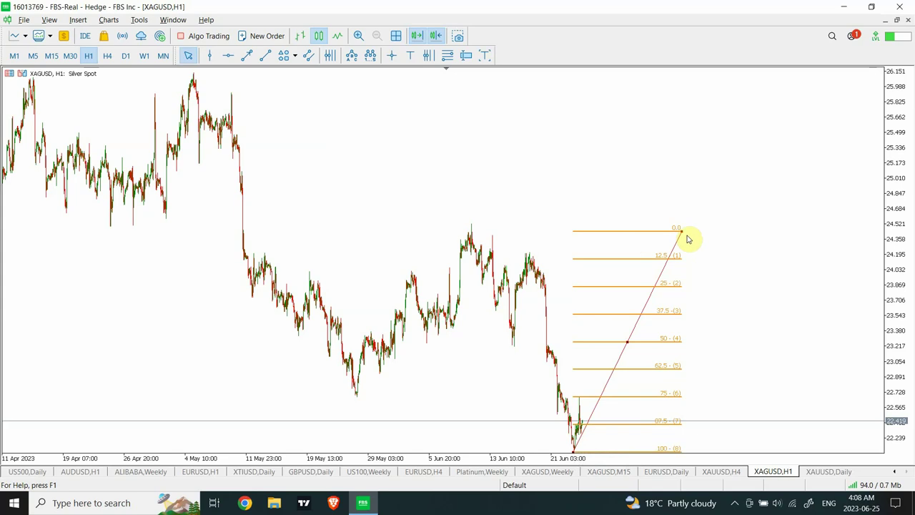
pyautogui.moveTo(687, 236); pyautogui.dragTo(680, 325)
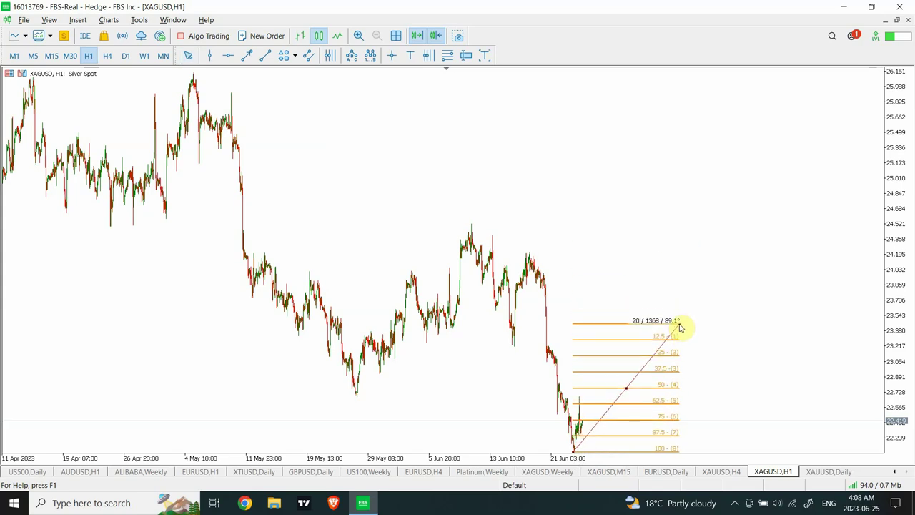
pyautogui.press('Delete')
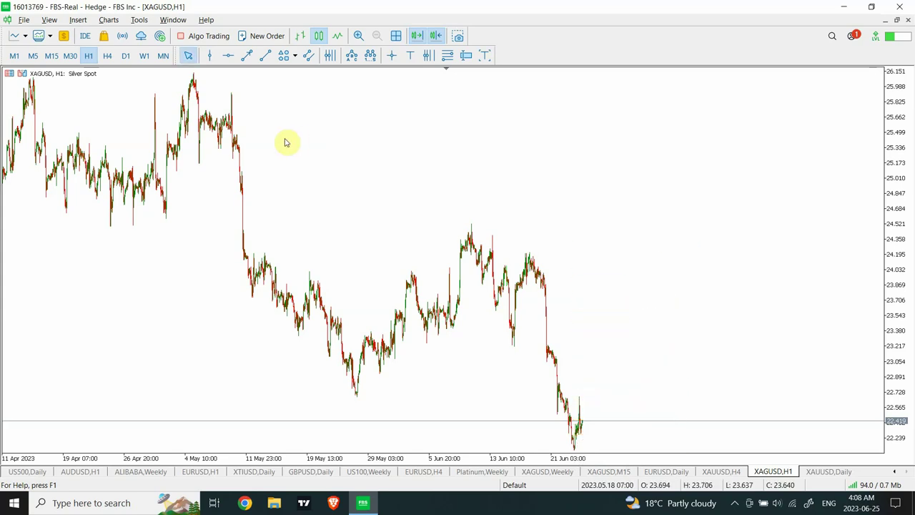
# Place a horizontal line at 23.265 on the silver H1 chart and draw a projected rise from the latest candles up to it.
pyautogui.click(229, 57)
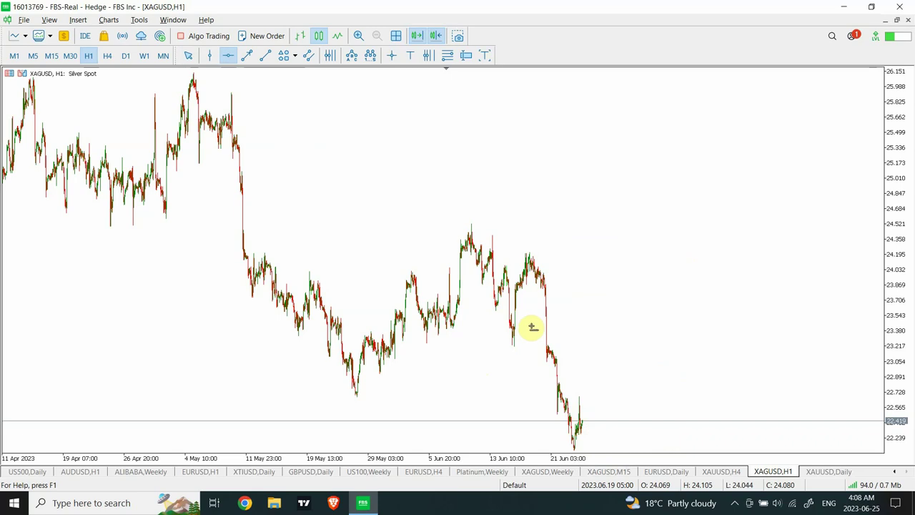
pyautogui.moveTo(531, 329); pyautogui.dragTo(529, 344)
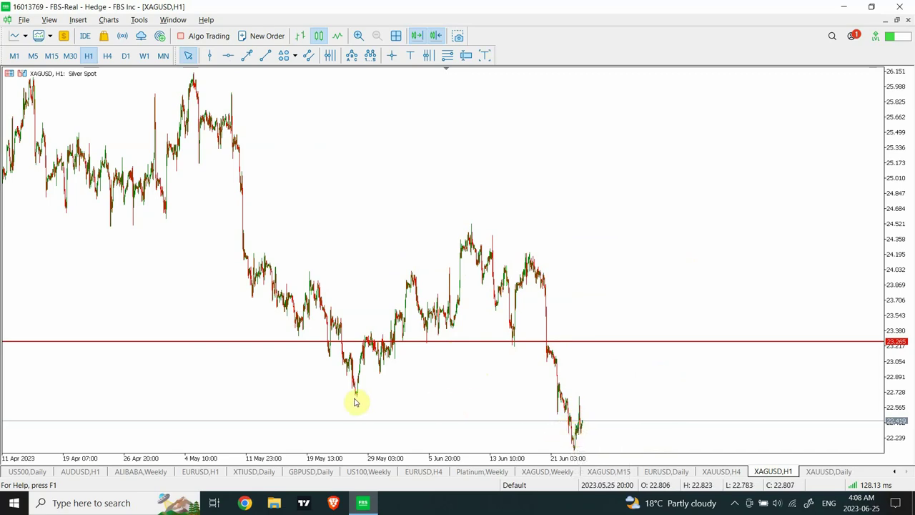
pyautogui.click(268, 57)
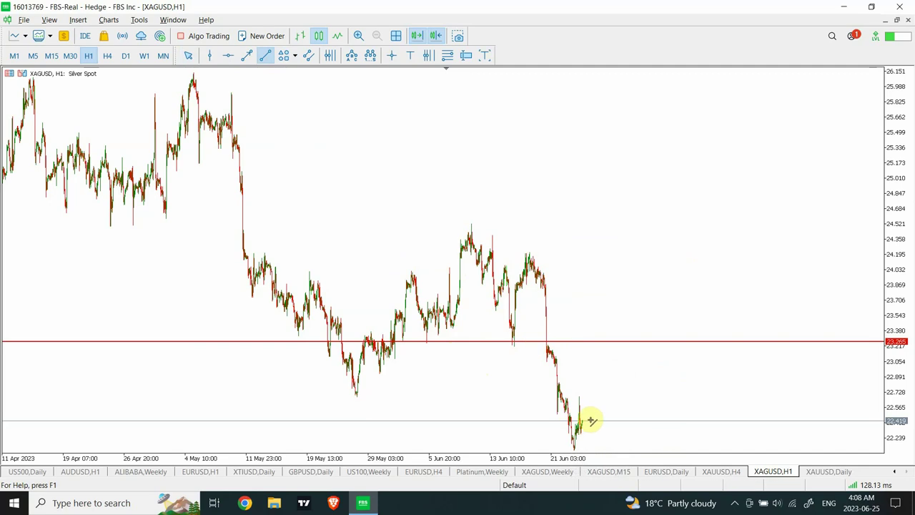
pyautogui.moveTo(585, 426); pyautogui.dragTo(605, 345)
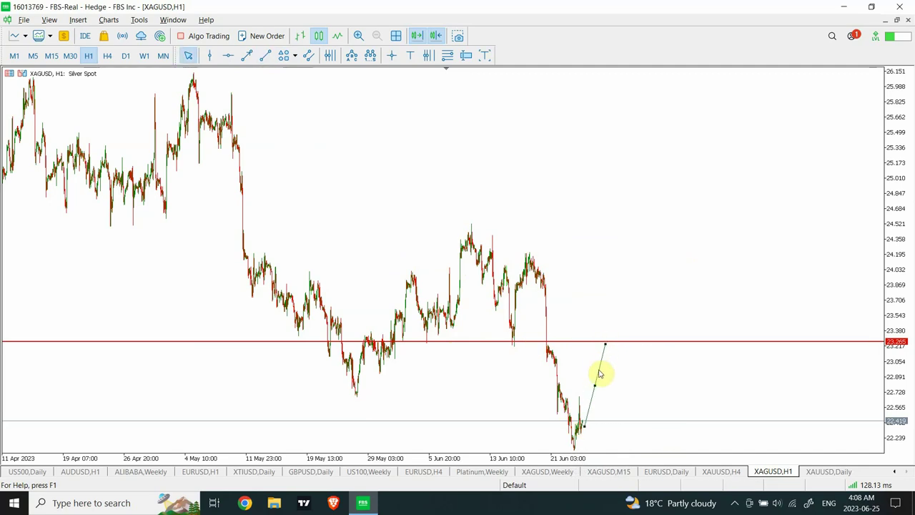
pyautogui.click(578, 421)
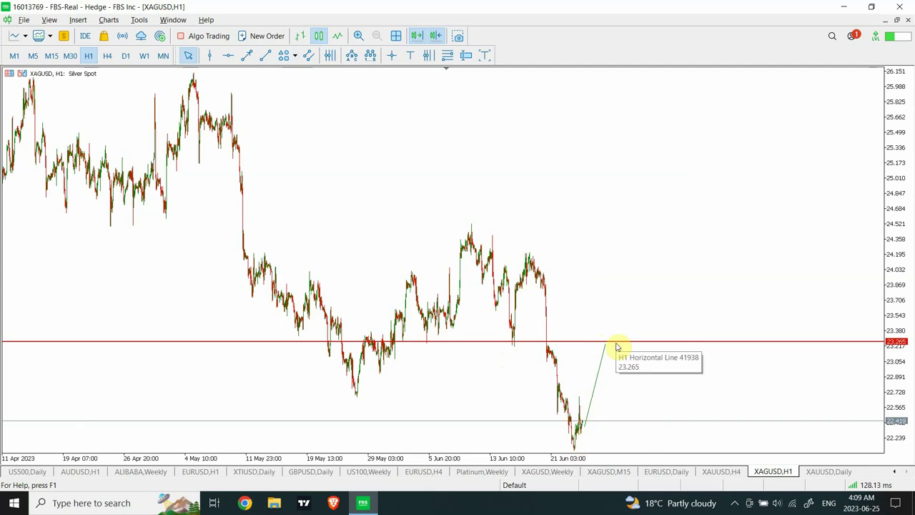
# Draw a falling trendline from the 19 June high through the projected rise's top to about 22.25, and check it on H4.
pyautogui.click(266, 56)
pyautogui.moveTo(530, 253); pyautogui.dragTo(678, 437)
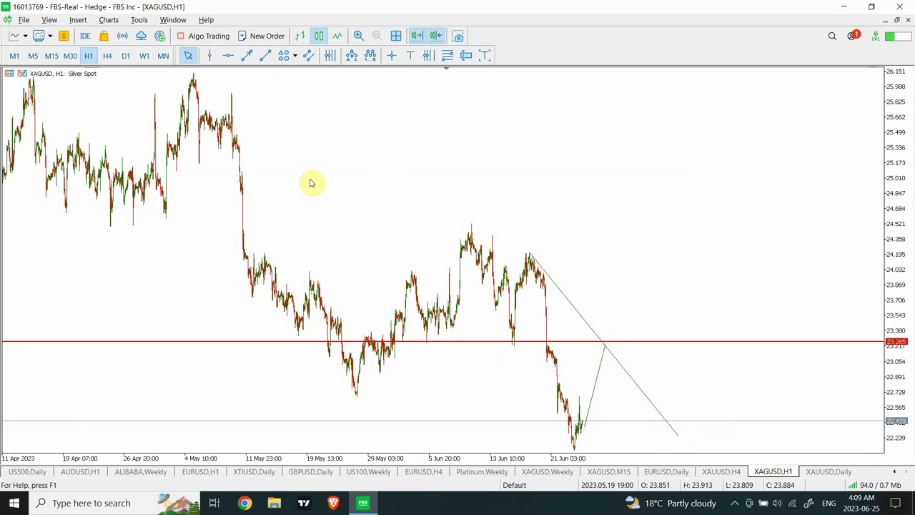
pyautogui.click(108, 56)
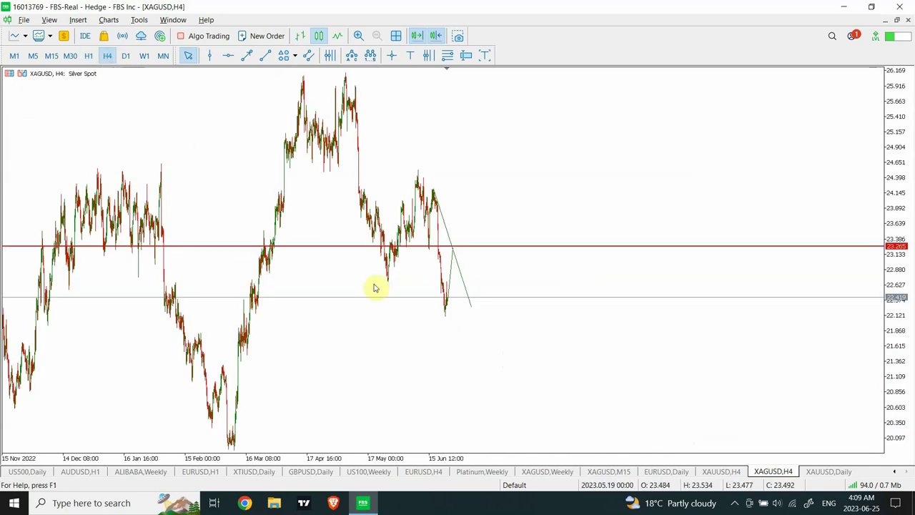
pyautogui.moveTo(260, 197); pyautogui.dragTo(441, 198)
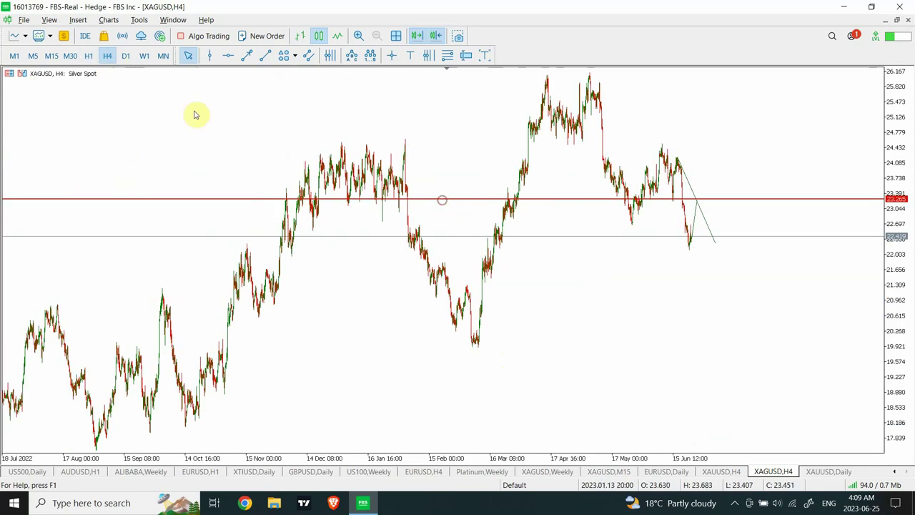
# On the Daily silver chart, try a projected decline line from the 23.265 level to about 18.0, and delete it.
pyautogui.click(126, 57)
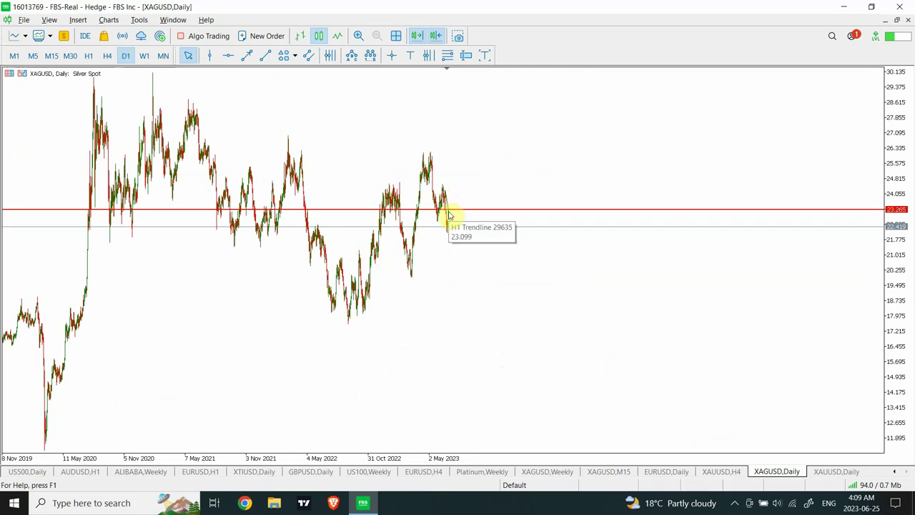
pyautogui.click(265, 56)
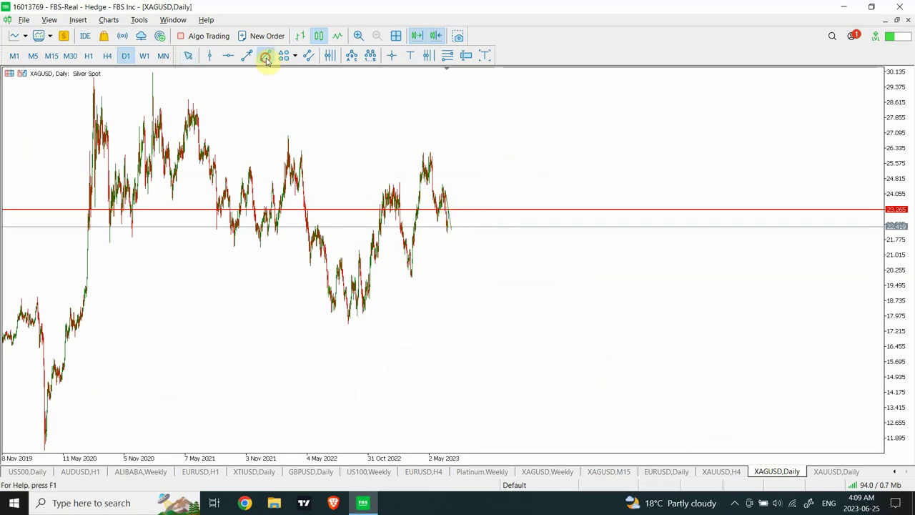
pyautogui.moveTo(452, 212); pyautogui.dragTo(463, 270)
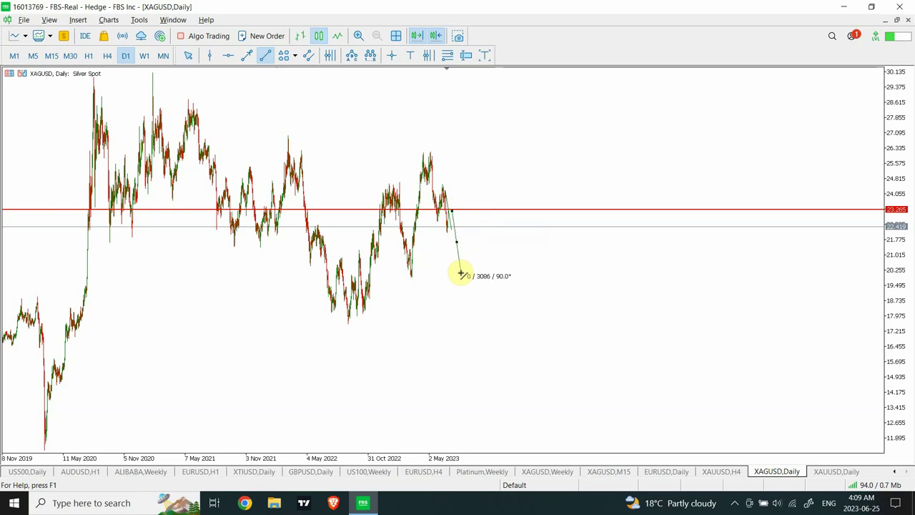
pyautogui.moveTo(462, 274); pyautogui.dragTo(465, 328)
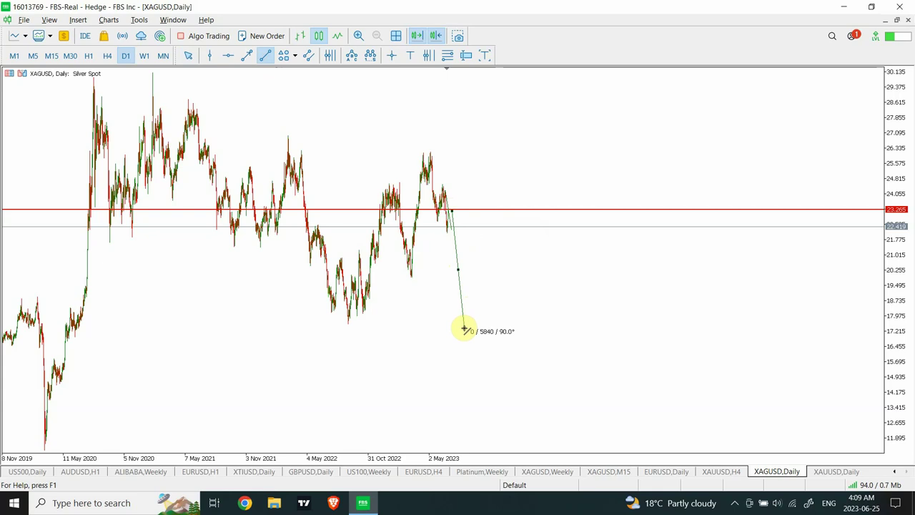
pyautogui.moveTo(464, 329); pyautogui.dragTo(464, 328)
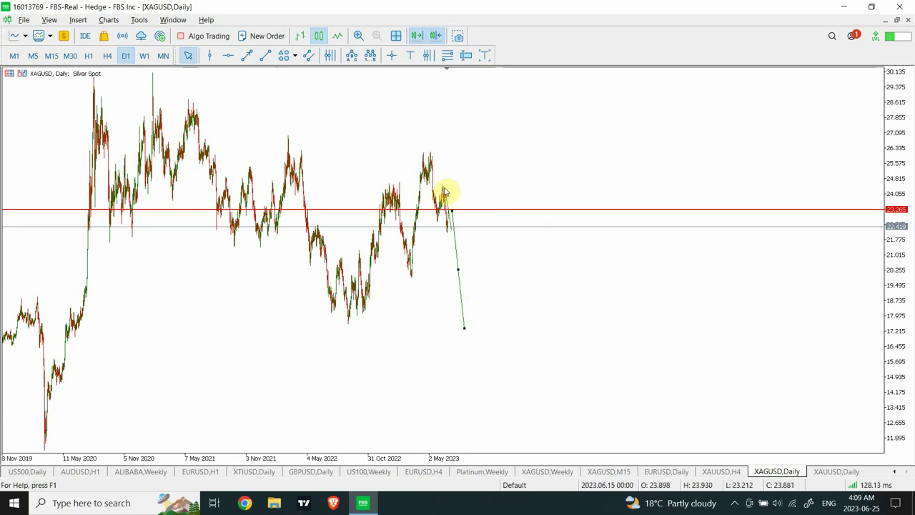
pyautogui.moveTo(464, 327)
pyautogui.mouseDown()
pyautogui.moveTo(460, 281)
pyautogui.moveTo(463, 312)
pyautogui.mouseUp()
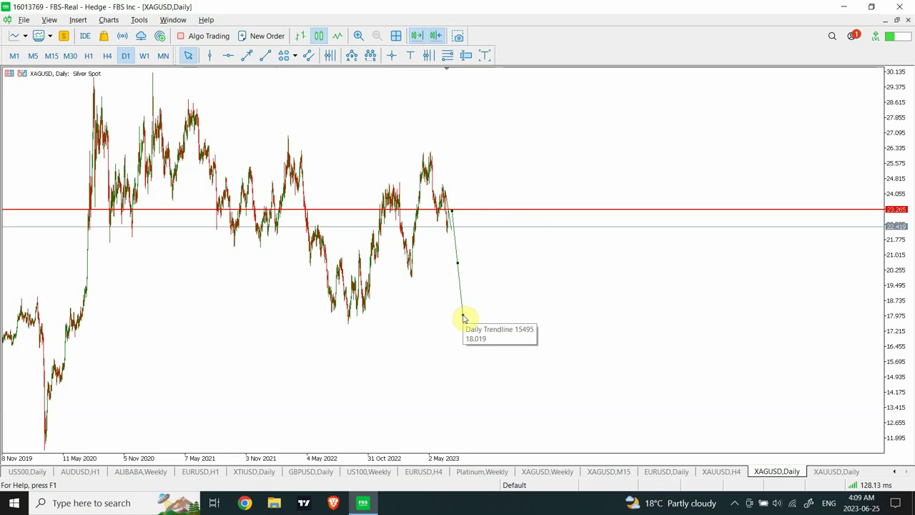
pyautogui.press('Delete')
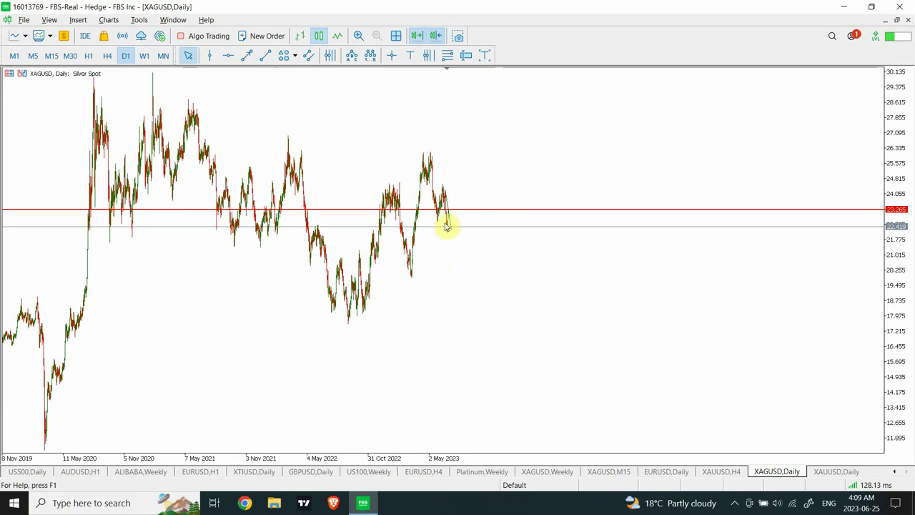
# Review the projected rise and falling trendline on the silver H1 chart, and return to the Daily chart.
pyautogui.click(89, 56)
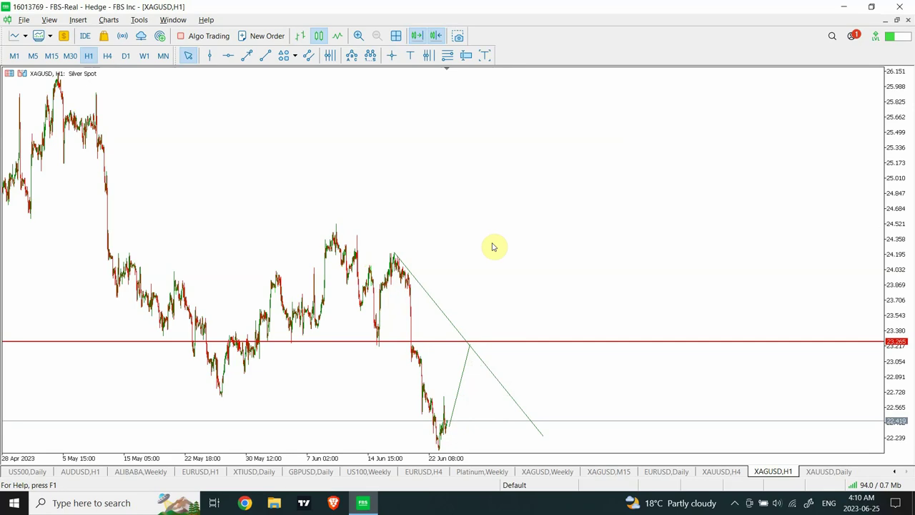
pyautogui.click(127, 57)
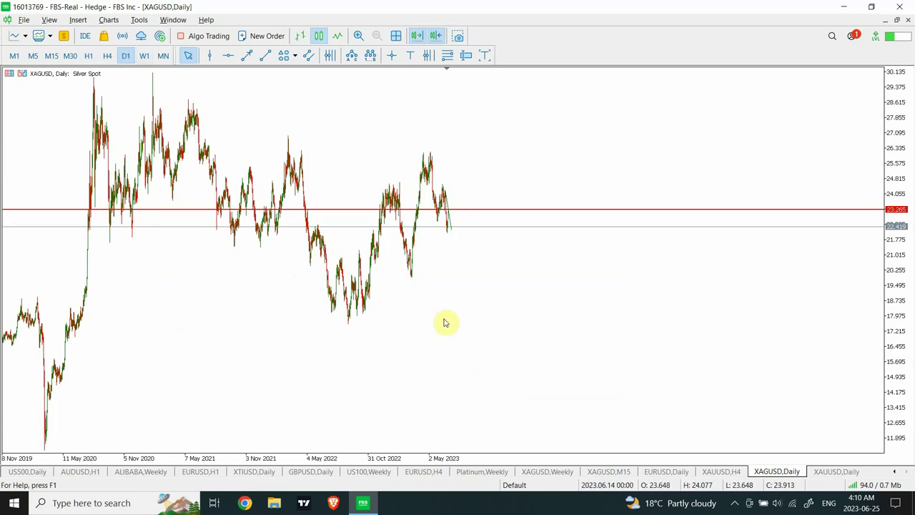